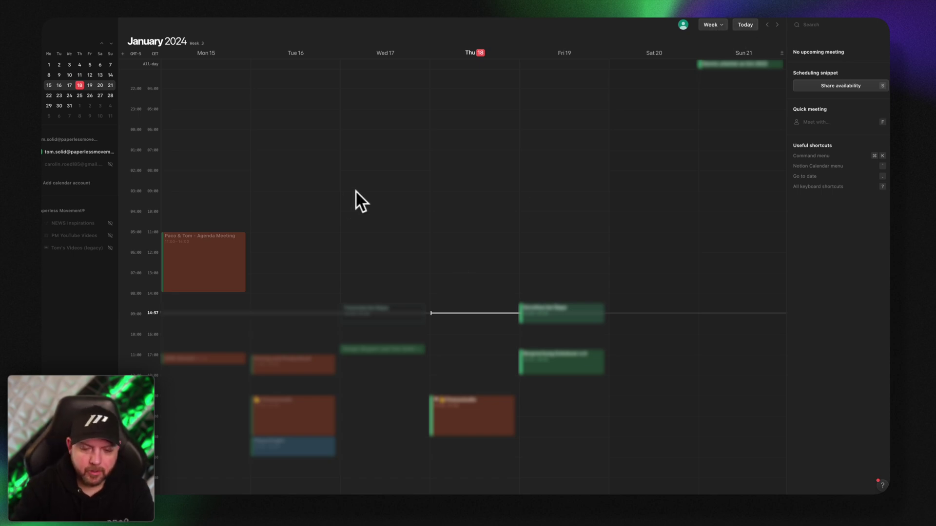
# Step: Create 'Test Event' on Thu 18 January, 15:00–16:00, and attach the Notion page Test Event Doc
pyautogui.press('super+k')
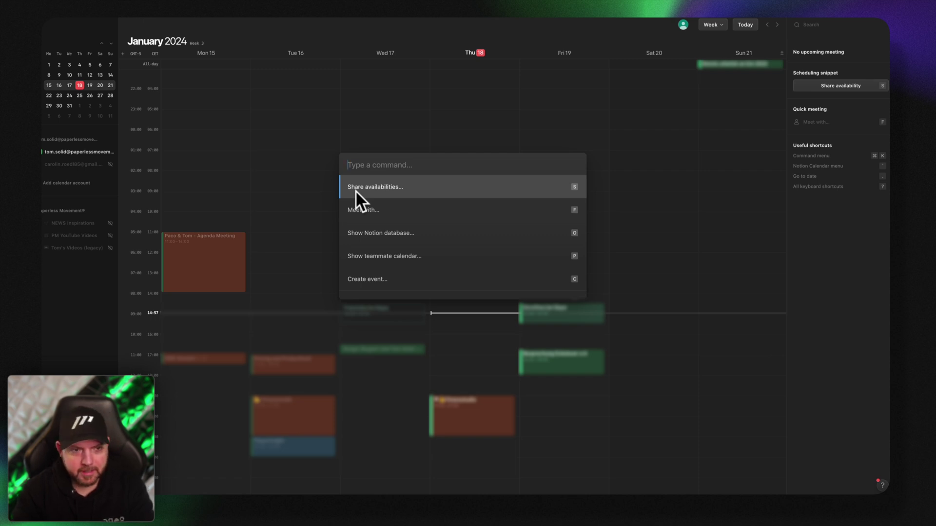
pyautogui.press('Escape')
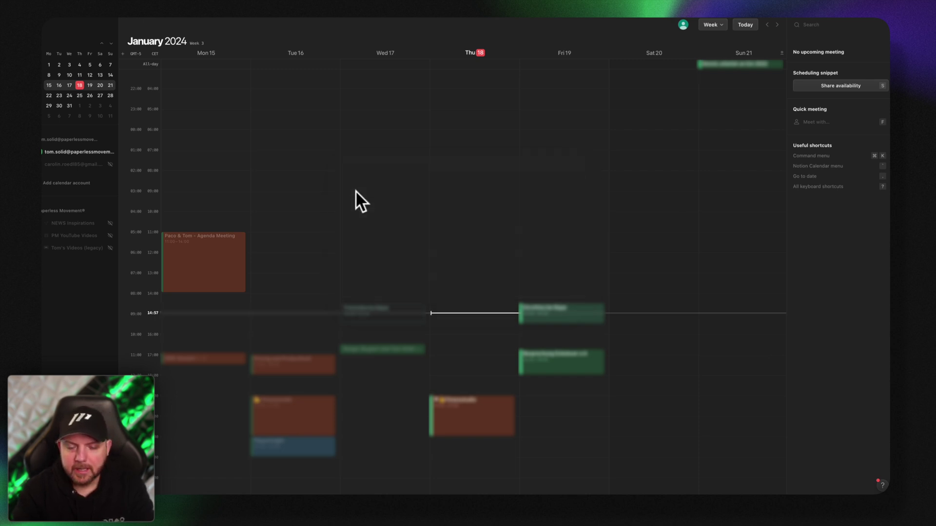
pyautogui.click(477, 334)
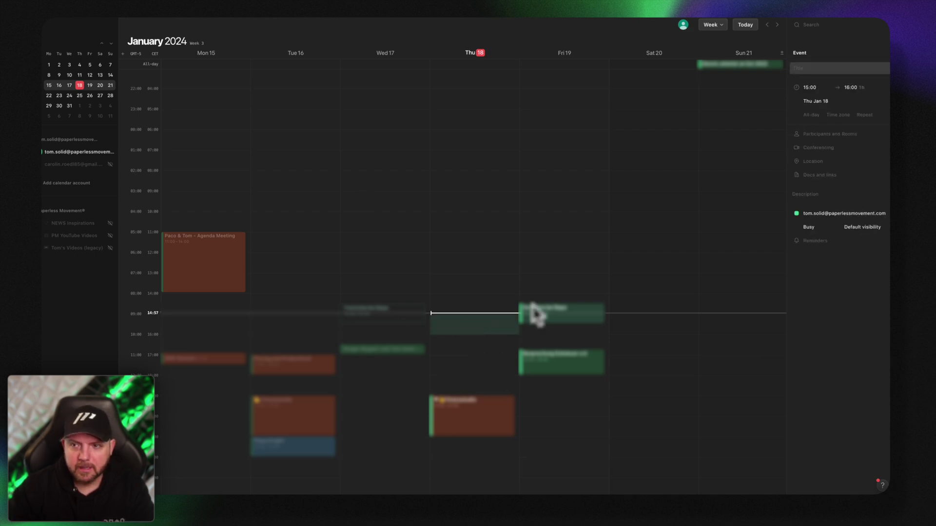
pyautogui.write('Test E')
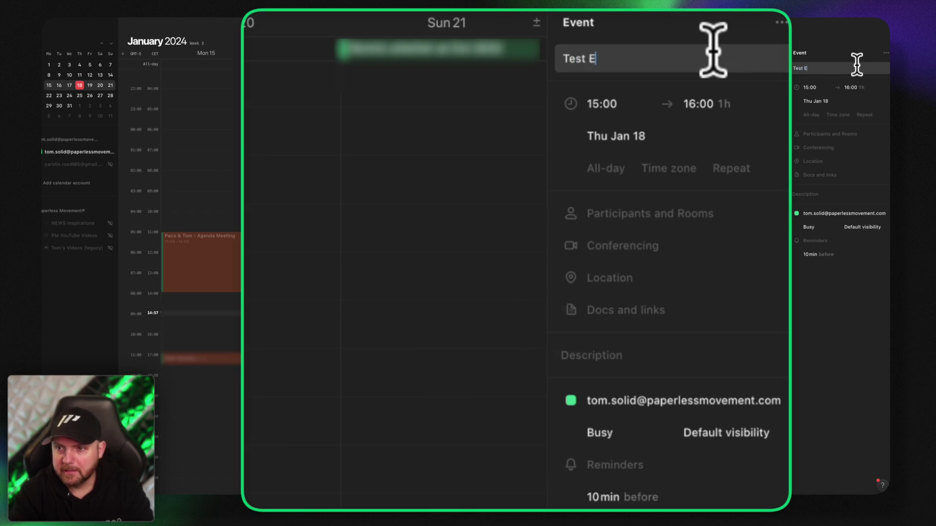
pyautogui.write('ve3nt')
pyautogui.press('BackSpace')
pyautogui.write('nt')
pyautogui.click(624, 312)
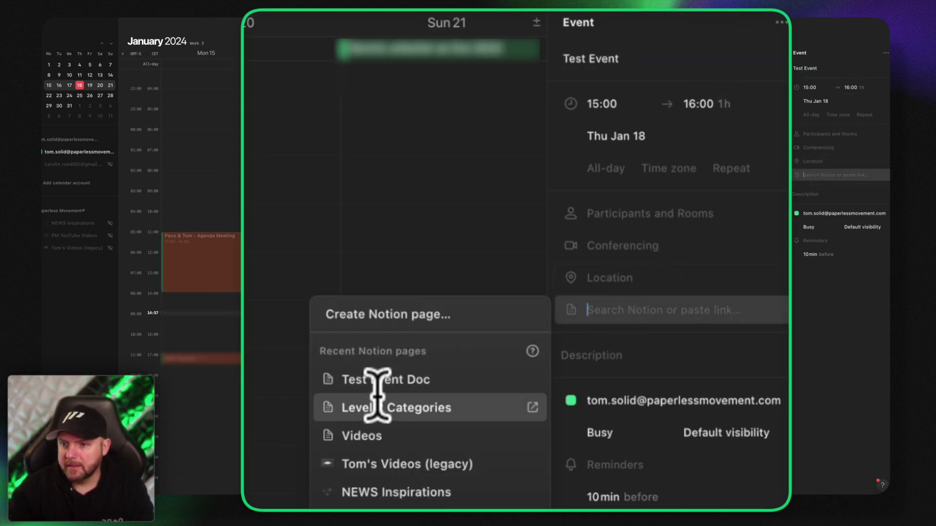
pyautogui.click(360, 378)
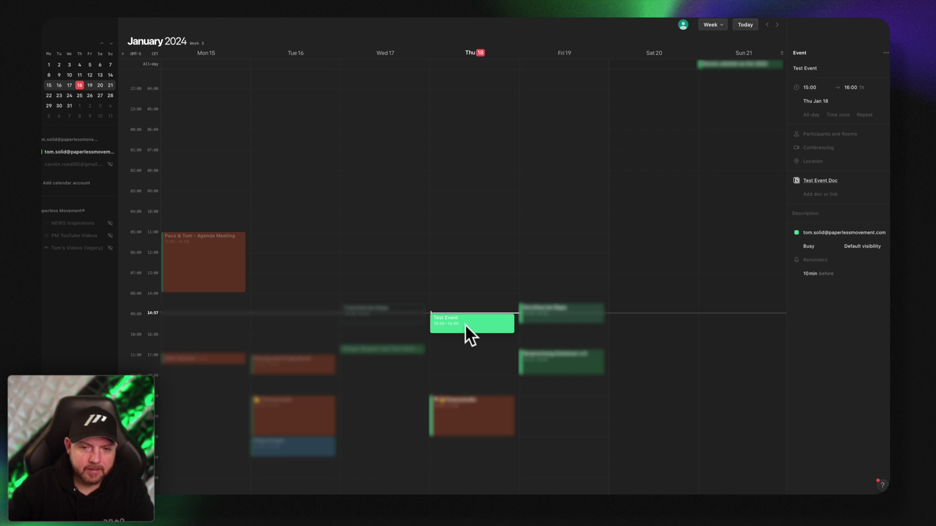
# Step: Write 'Start writing my meeting notes' in Test Event Doc, then go to the Meeting Notes database
pyautogui.moveTo(824, 190)
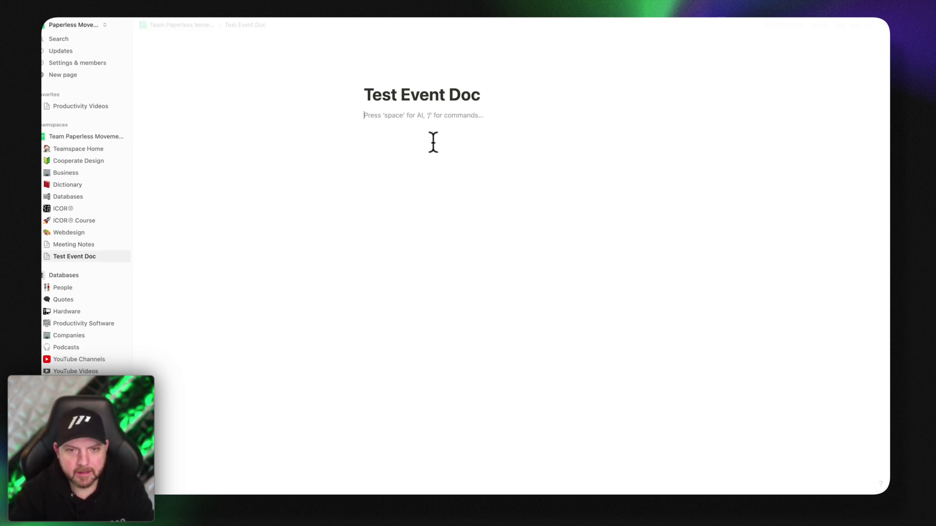
pyautogui.write('Start writing my meeting n')
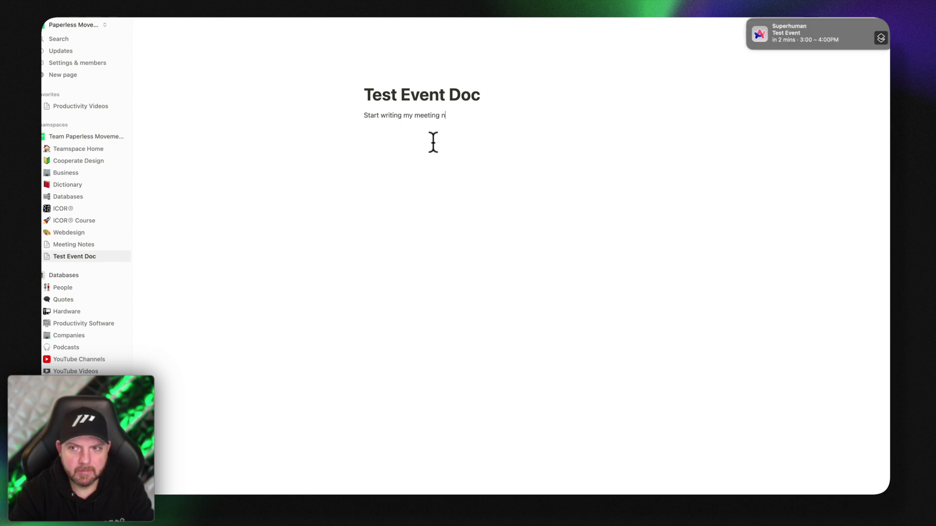
pyautogui.write('otew')
pyautogui.press('BackSpace')
pyautogui.write('s')
pyautogui.press('Return')
pyautogui.press('Up')
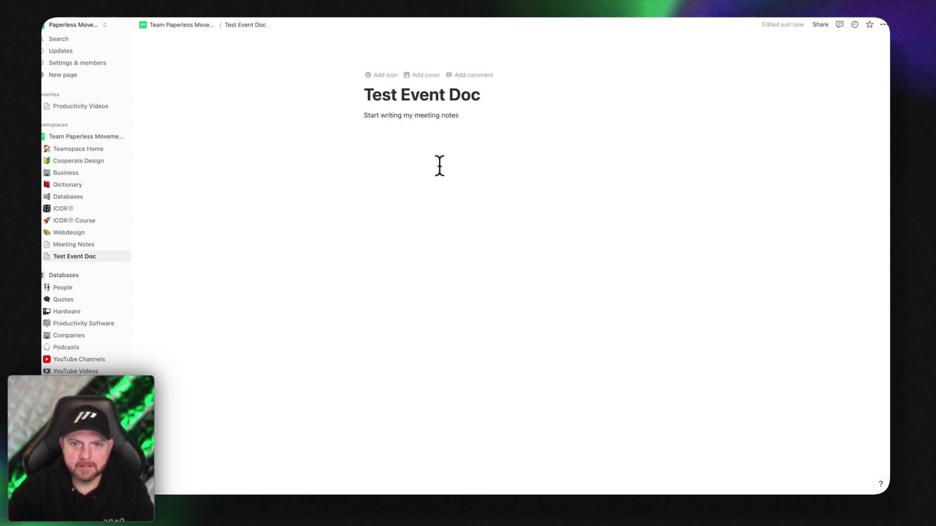
pyautogui.click(382, 95)
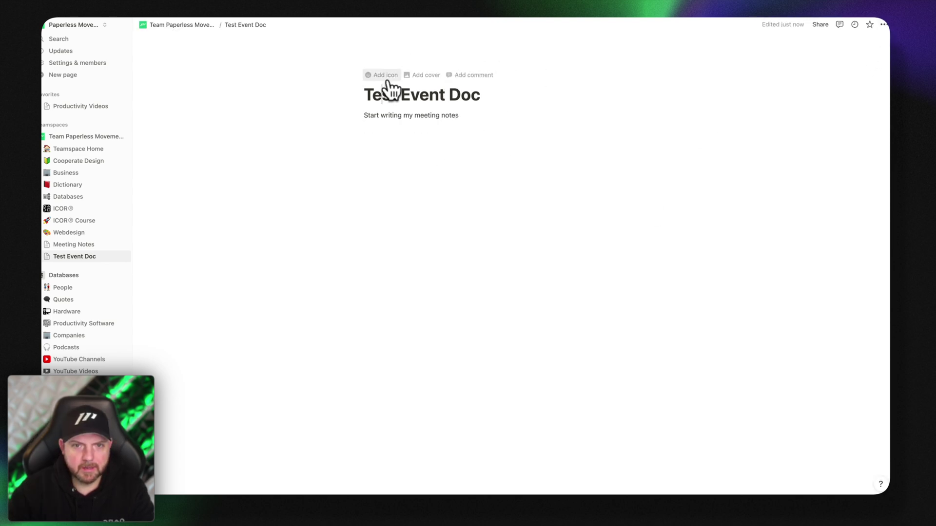
pyautogui.click(256, 26)
# Step: Add a new Meeting Notes entry whose body mentions Test Event Doc via @
pyautogui.click(74, 245)
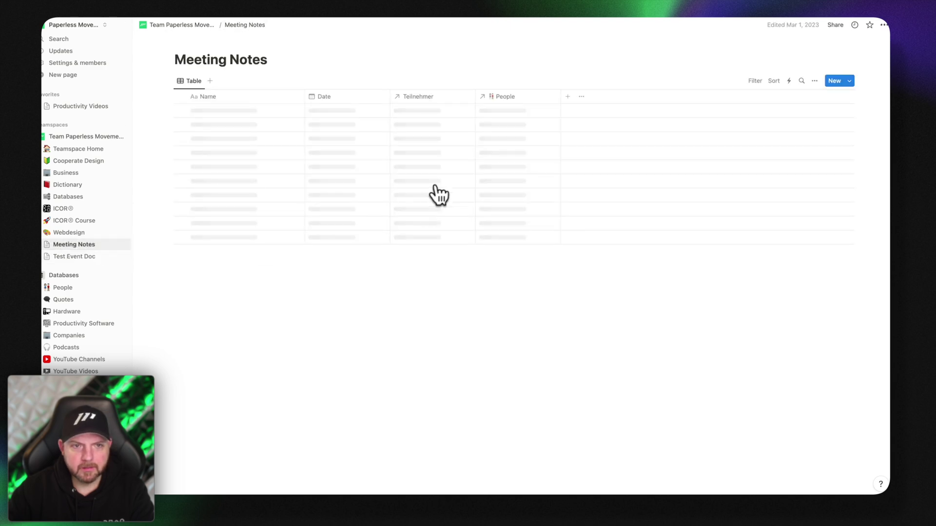
pyautogui.click(834, 81)
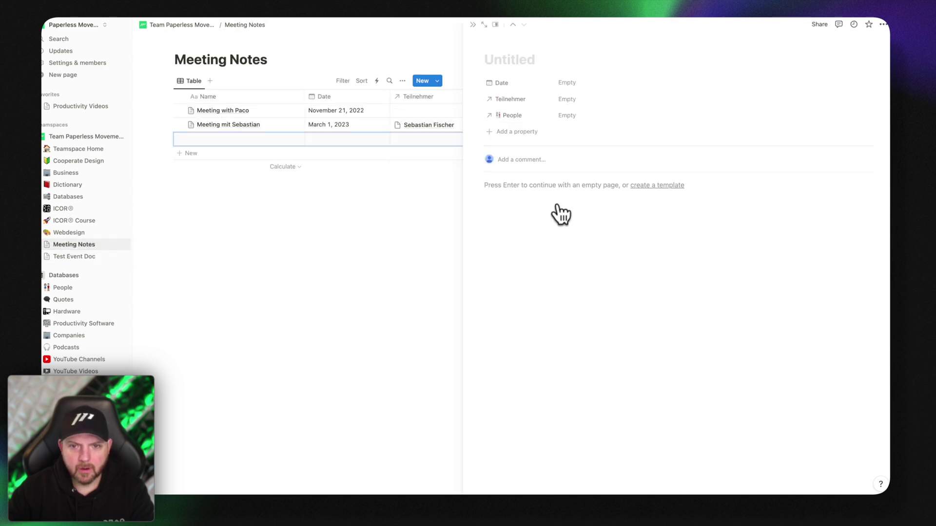
pyautogui.click(550, 188)
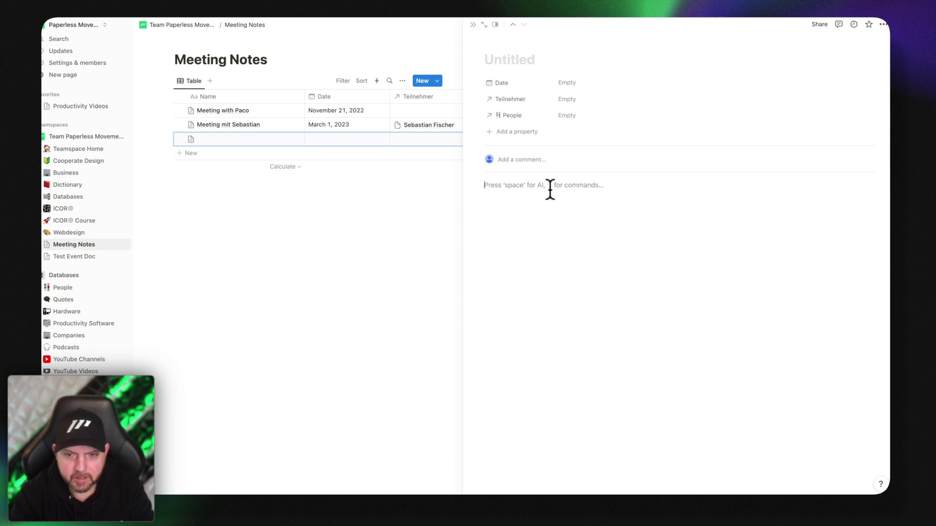
pyautogui.write('@')
pyautogui.press('Return')
# Step: Open Test Event Doc as a full page and follow its backlink to the untitled note and back
pyautogui.click(520, 184)
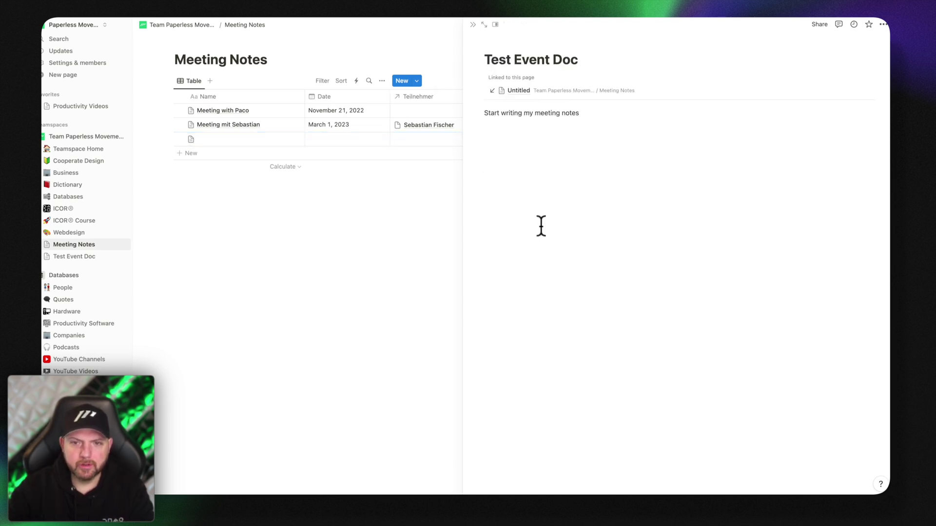
pyautogui.click(484, 24)
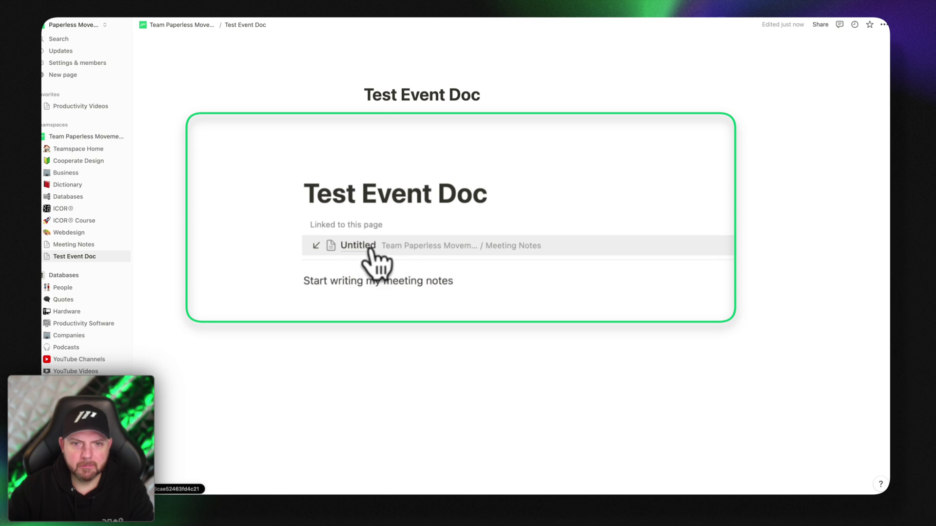
pyautogui.click(404, 129)
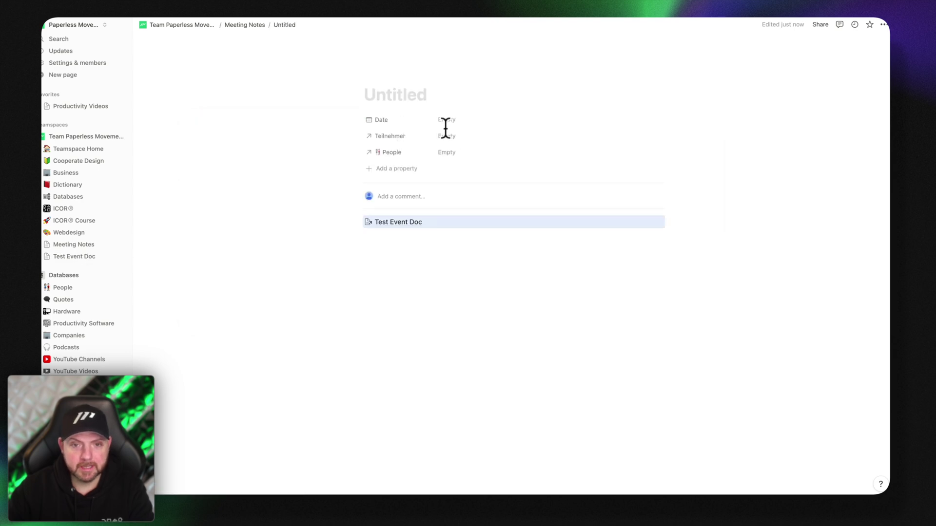
pyautogui.click(396, 222)
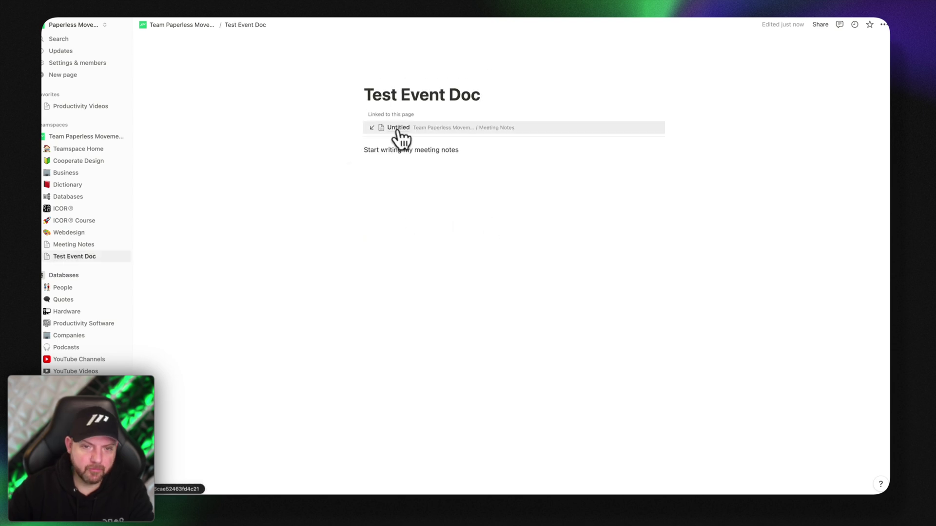
pyautogui.click(446, 166)
pyautogui.press('super+bracketleft')
pyautogui.click(360, 245)
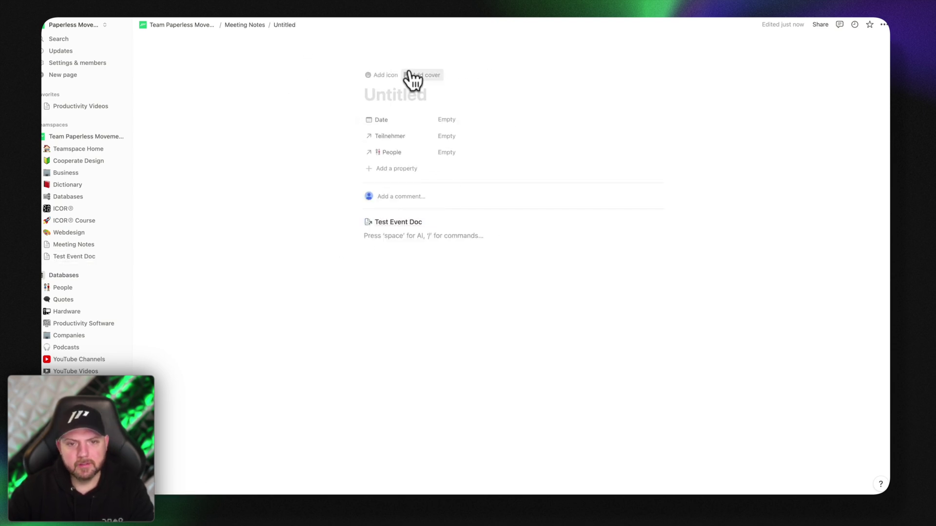
pyautogui.click(393, 222)
pyautogui.click(481, 168)
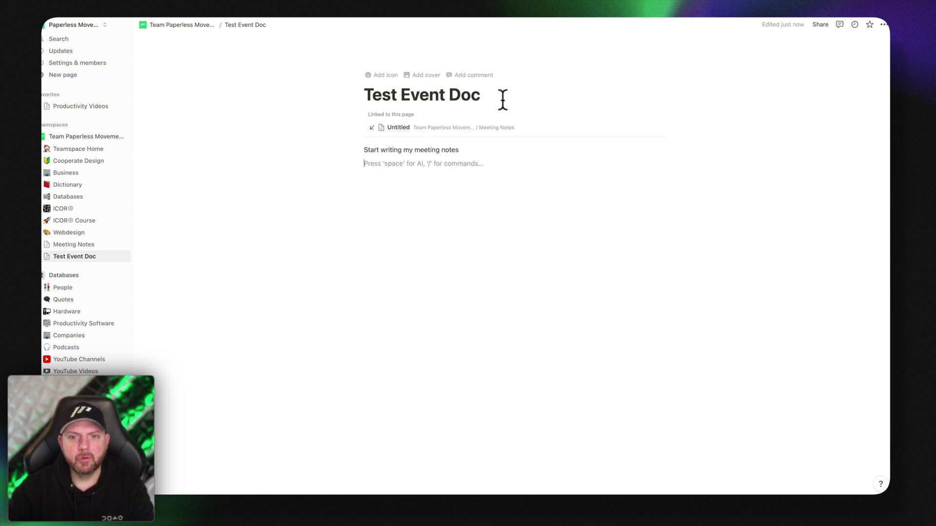
pyautogui.click(502, 99)
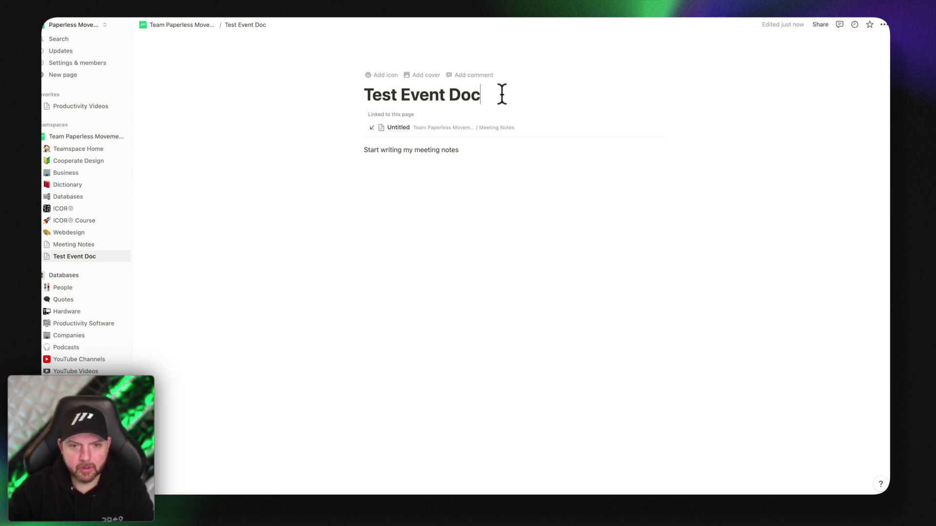
pyautogui.hotkey('alt', 'Tab')
pyautogui.hotkey('alt', 'Tab')
pyautogui.hotkey('alt', 'Tab')
pyautogui.hotkey('alt', 'Tab')
pyautogui.hotkey('alt', 'Tab')
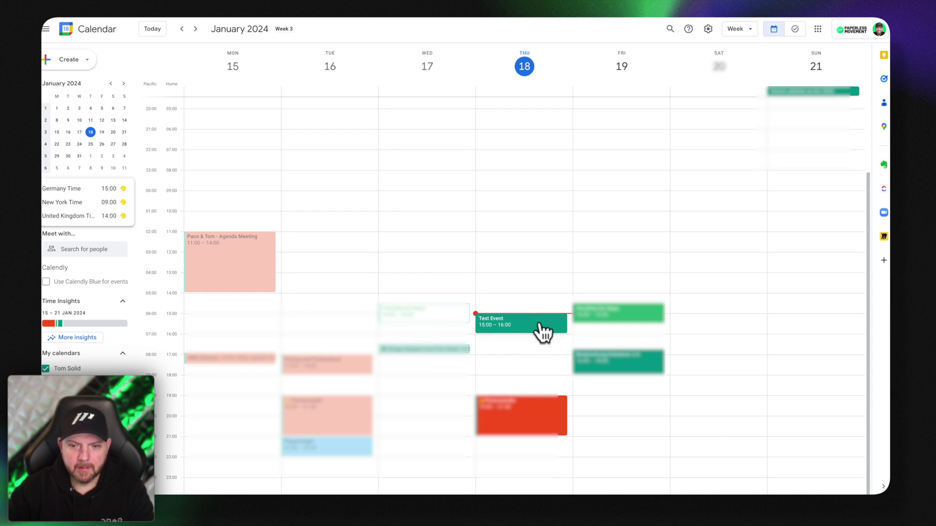
# Step: On Test Event's edit page, generate the 'Notes – Test Event' meeting notes and save
pyautogui.click(539, 329)
pyautogui.click(388, 218)
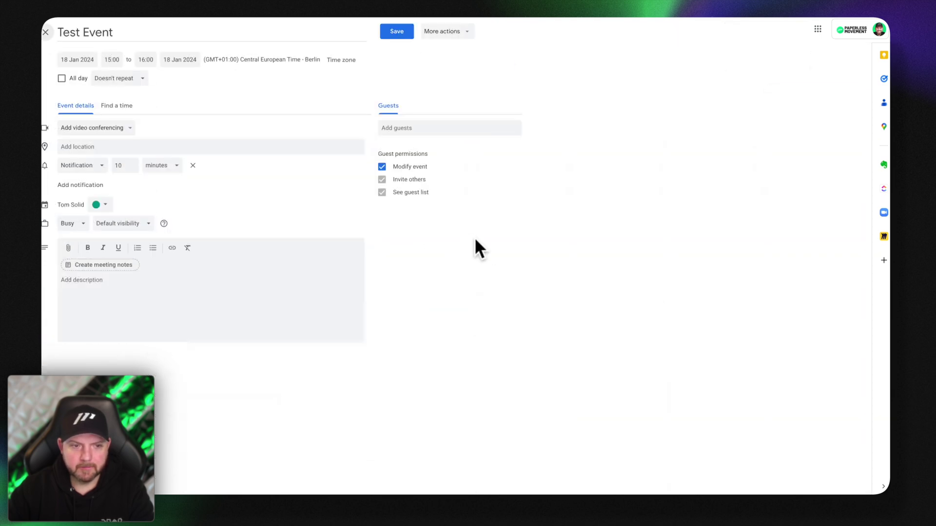
pyautogui.click(108, 268)
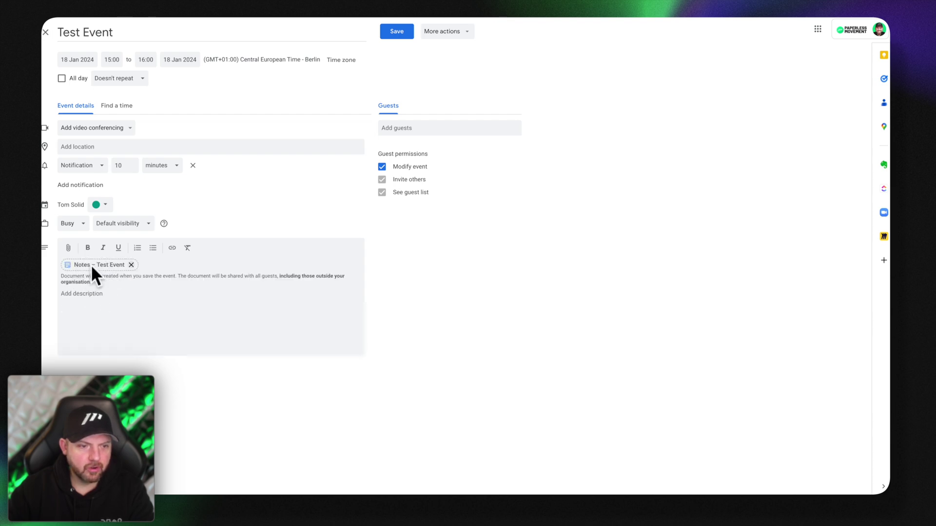
pyautogui.hotkey('ctrl', 's')
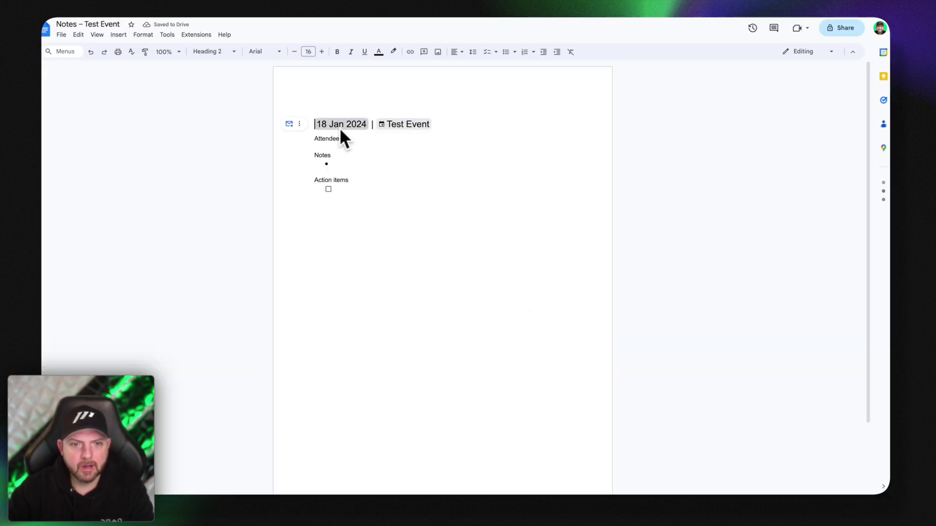
# Step: Check the meeting date and linked Test Event details in the notes doc
pyautogui.click(329, 125)
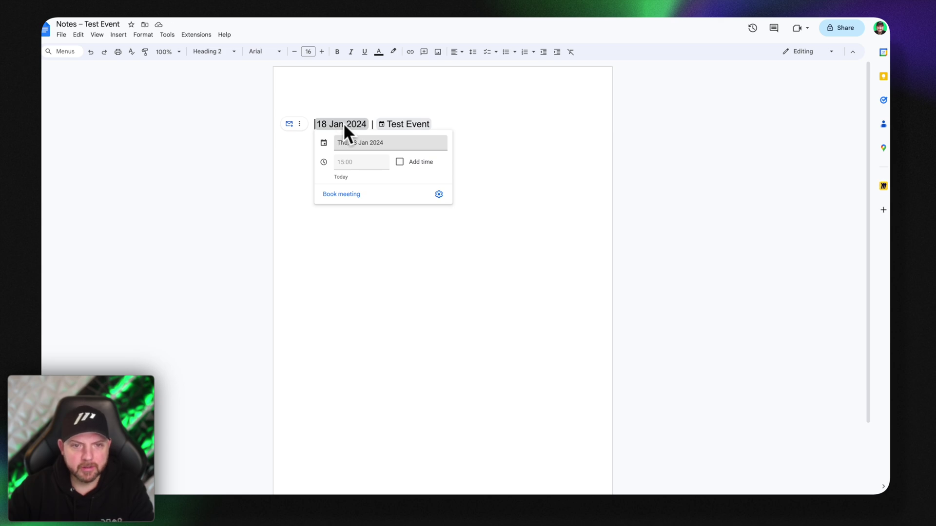
pyautogui.click(410, 124)
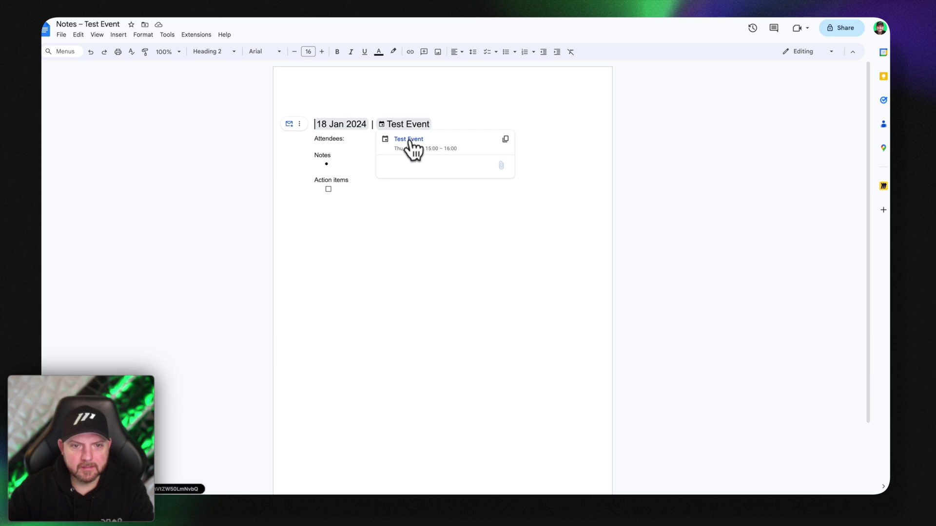
pyautogui.click(333, 171)
# Step: Mention a colleague after 'Attendees:' and dismiss the sharing prompt
pyautogui.click(353, 138)
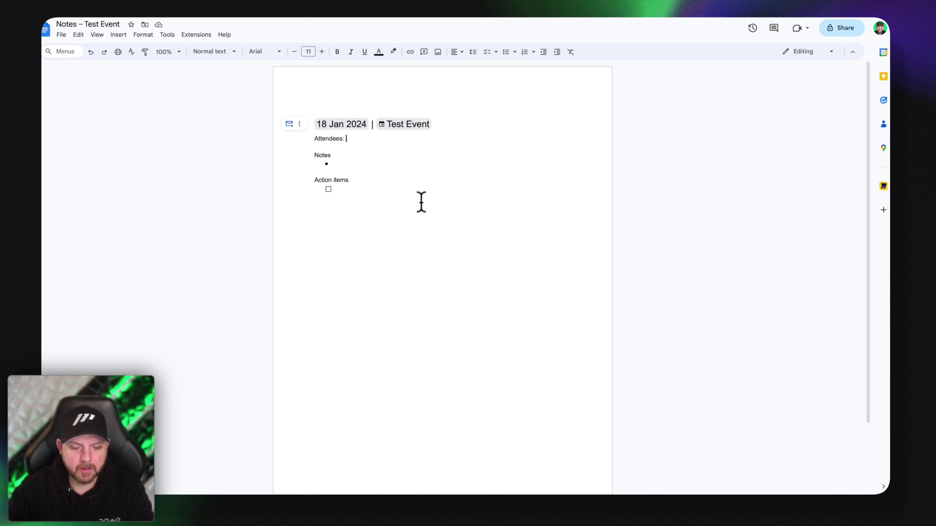
pyautogui.write('@paco')
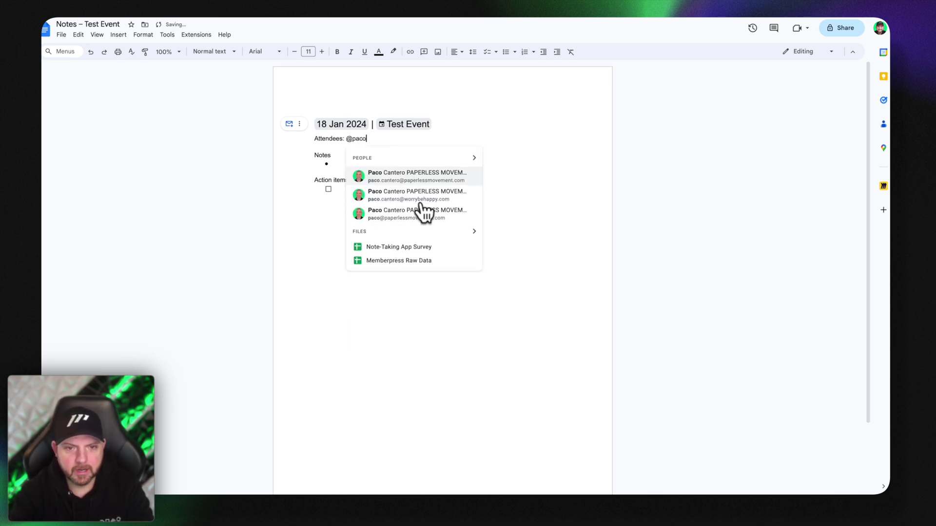
pyautogui.press('Return')
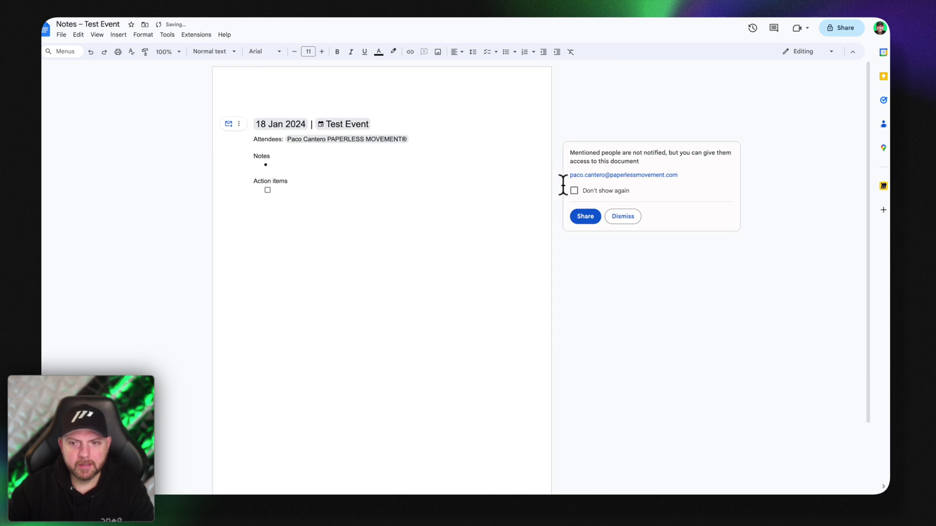
pyautogui.click(616, 222)
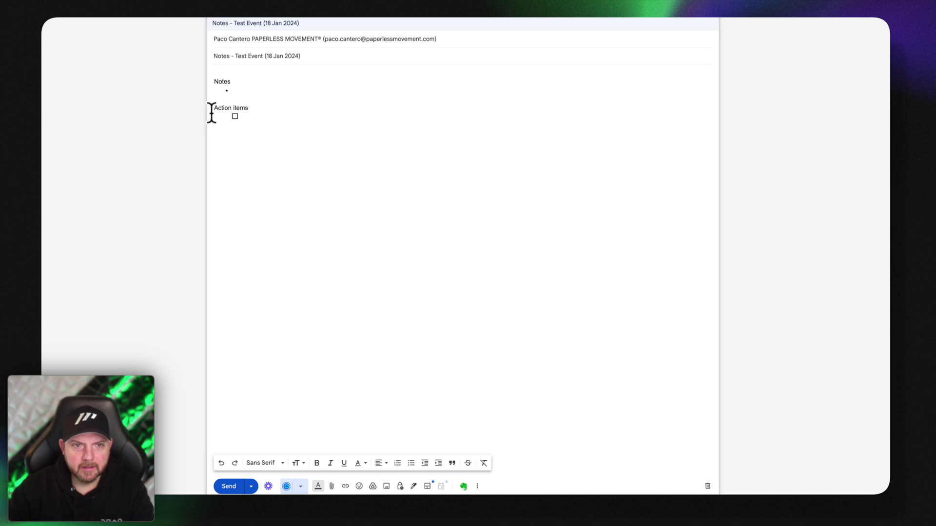
# Step: Place the cursor in the notes email draft body below Action items
pyautogui.click(409, 233)
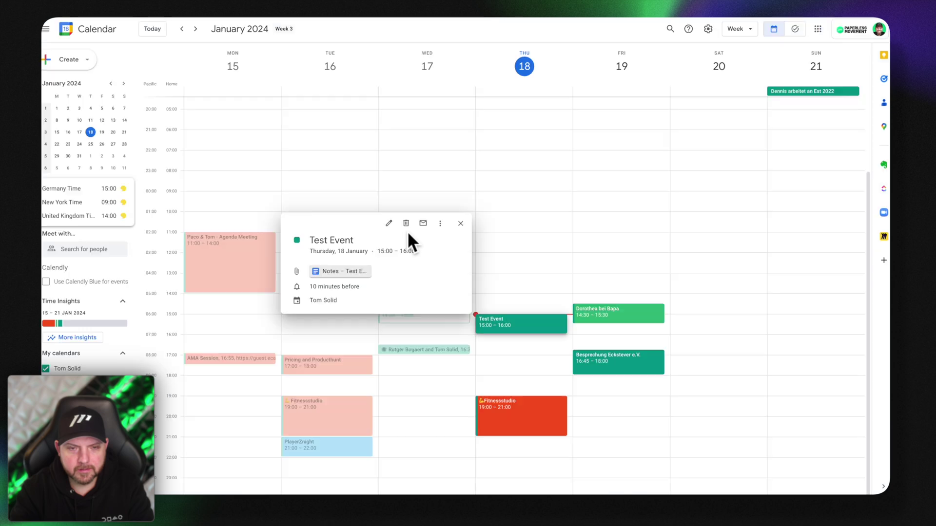
# Step: Attach a new ClickUp doc 'Action Items from meeting' to Test Event, restricted to Just me
pyautogui.doubleClick(522, 326)
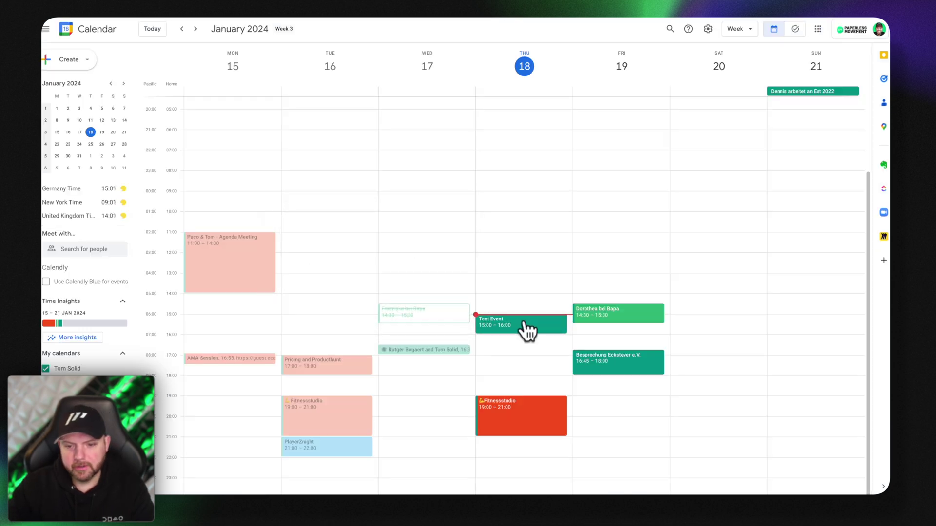
pyautogui.click(81, 248)
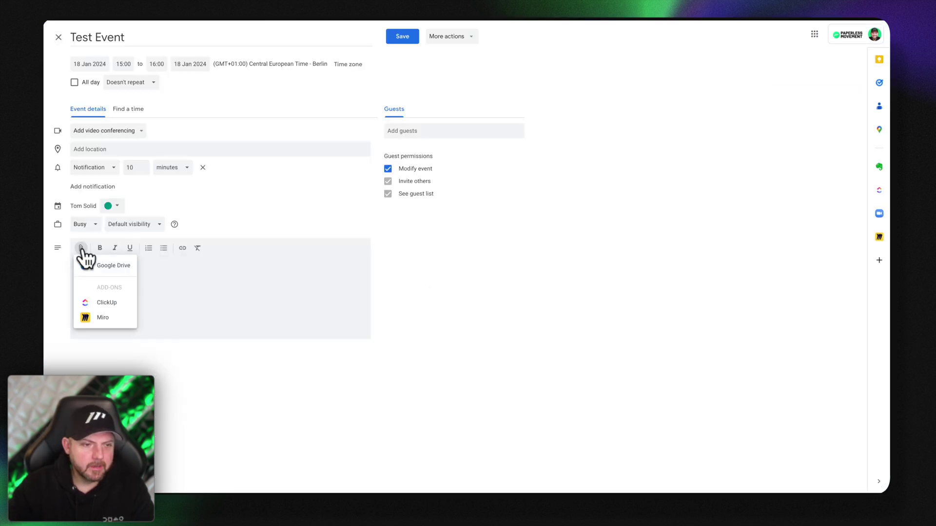
pyautogui.click(126, 303)
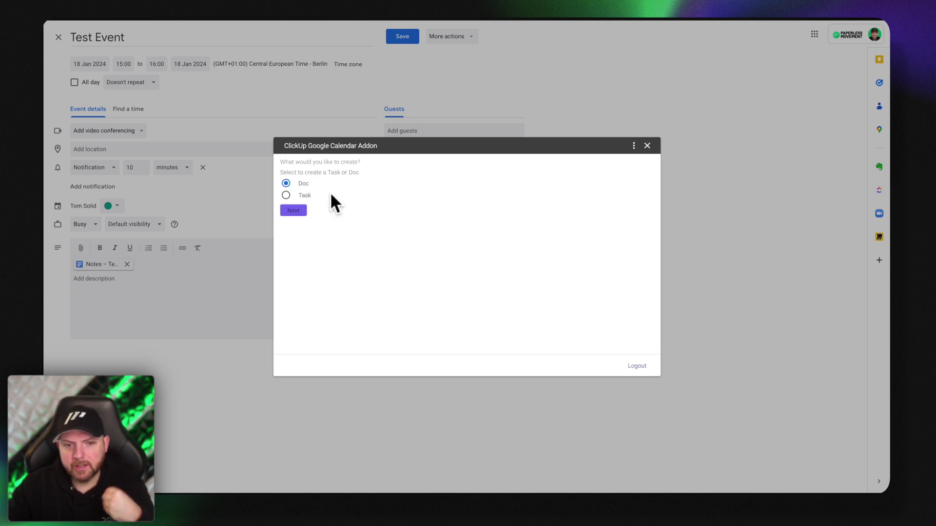
pyautogui.click(301, 210)
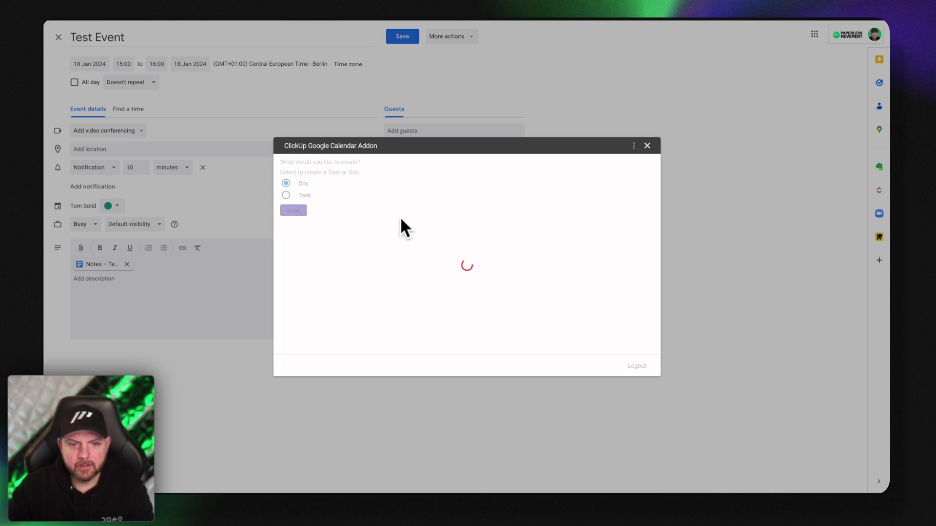
pyautogui.click(382, 167)
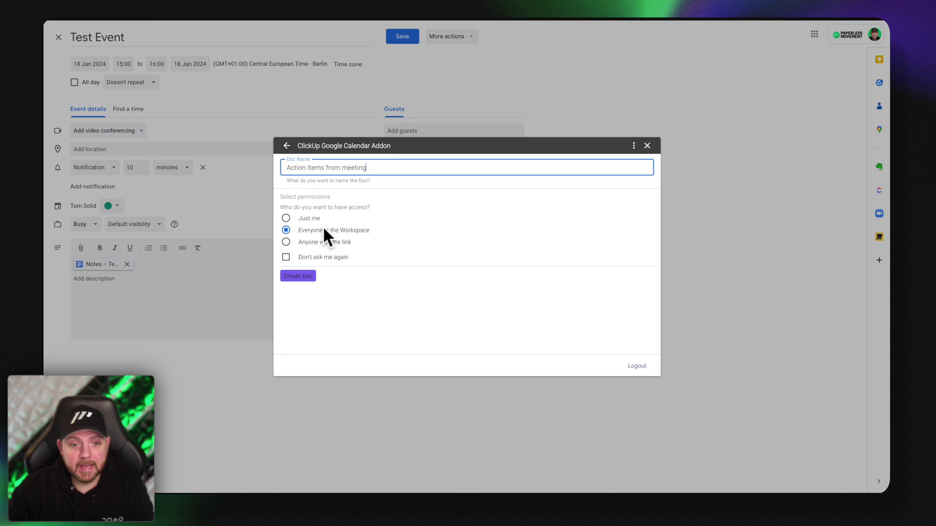
pyautogui.click(374, 229)
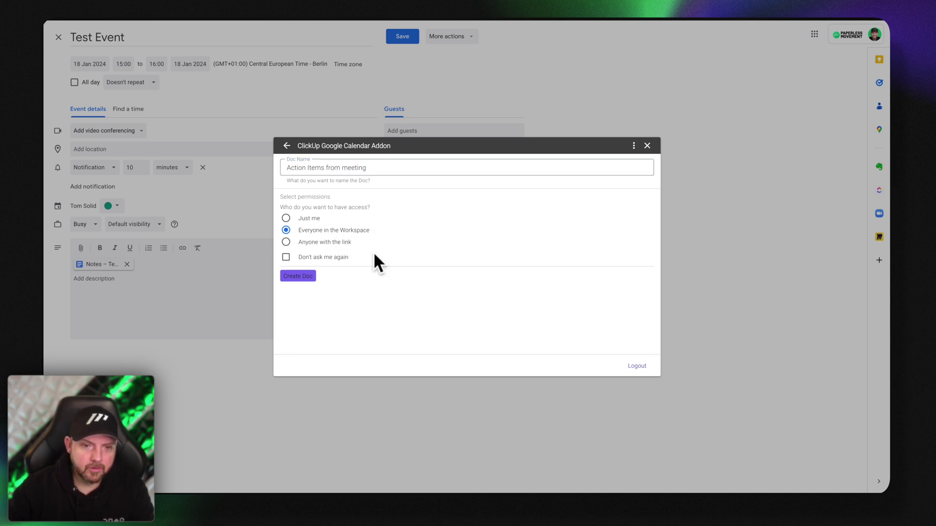
pyautogui.click(286, 243)
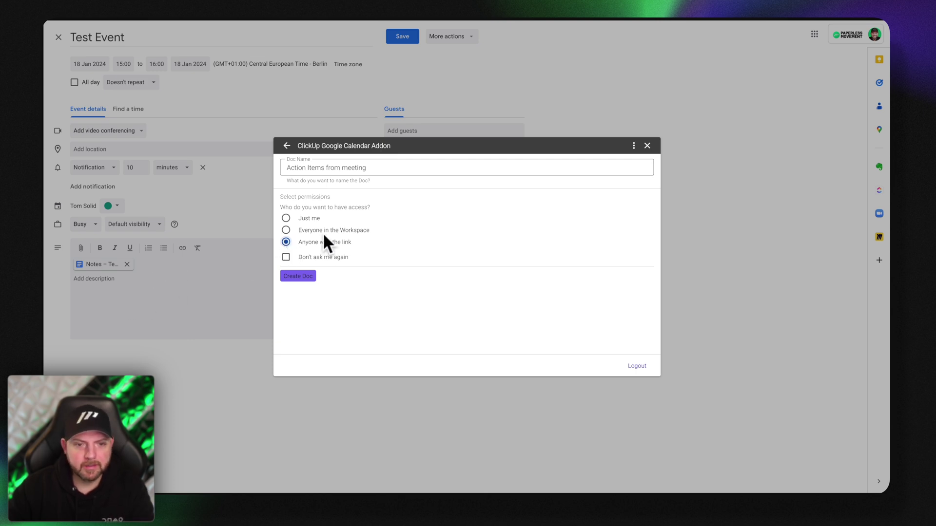
pyautogui.click(286, 218)
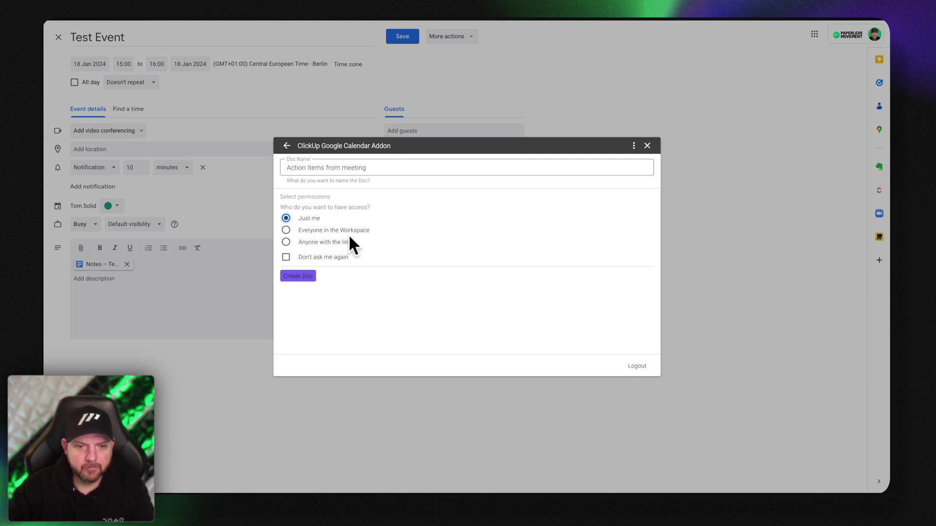
pyautogui.click(297, 276)
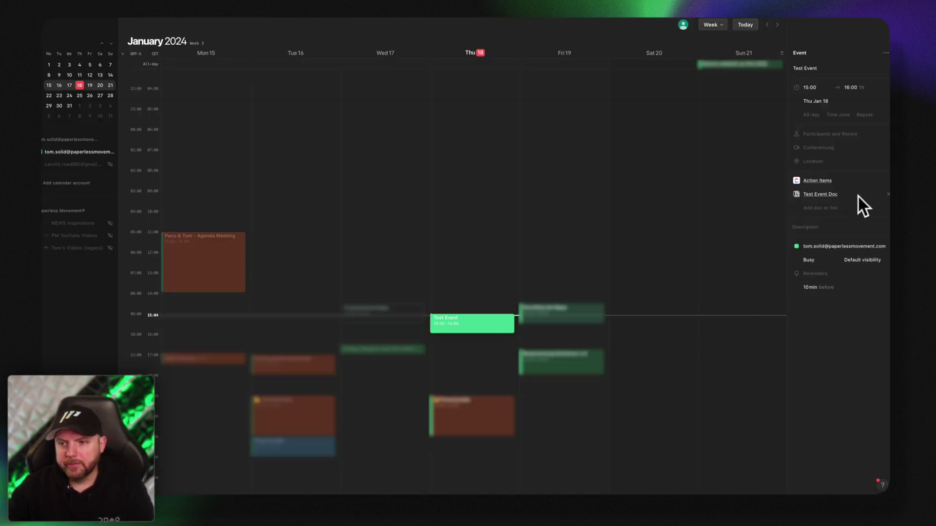
# Step: Check Test Event's attached docs in Notion Calendar, then open its details in Google Calendar
pyautogui.click(828, 208)
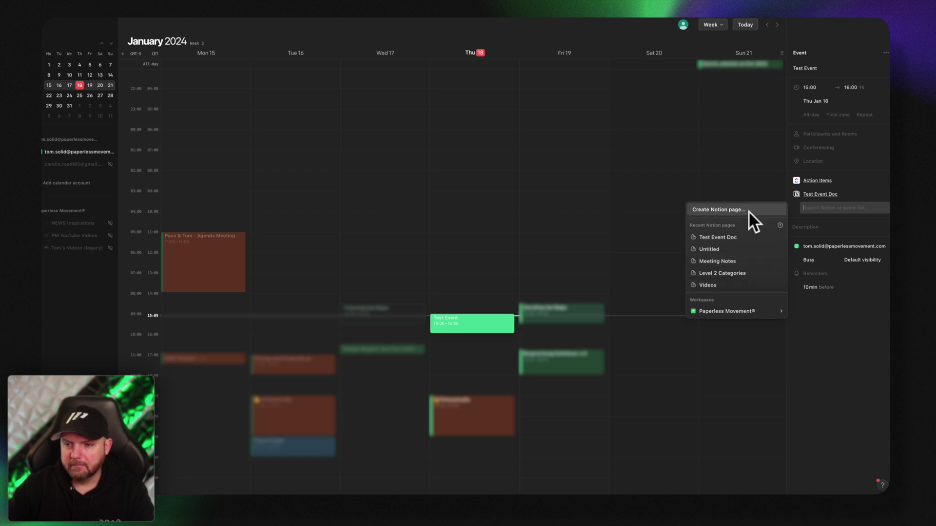
pyautogui.click(855, 373)
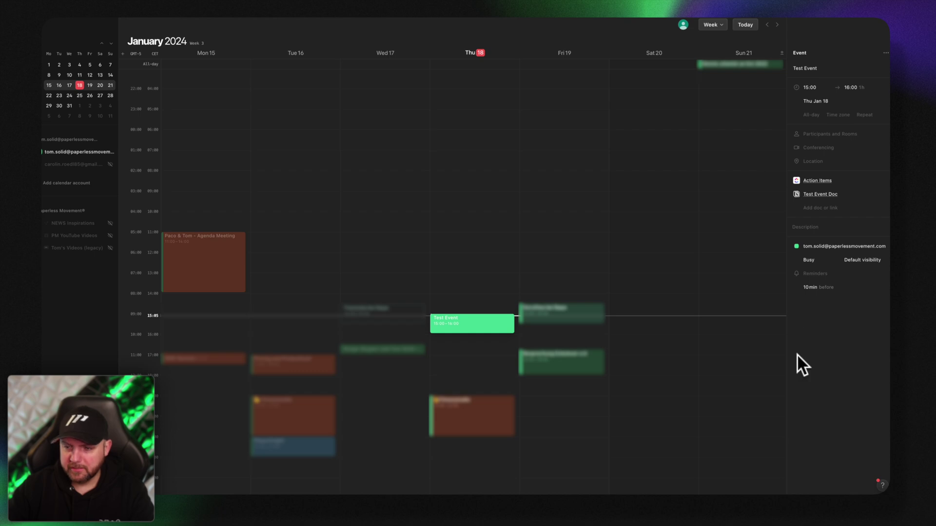
pyautogui.hotkey('alt', 'Tab')
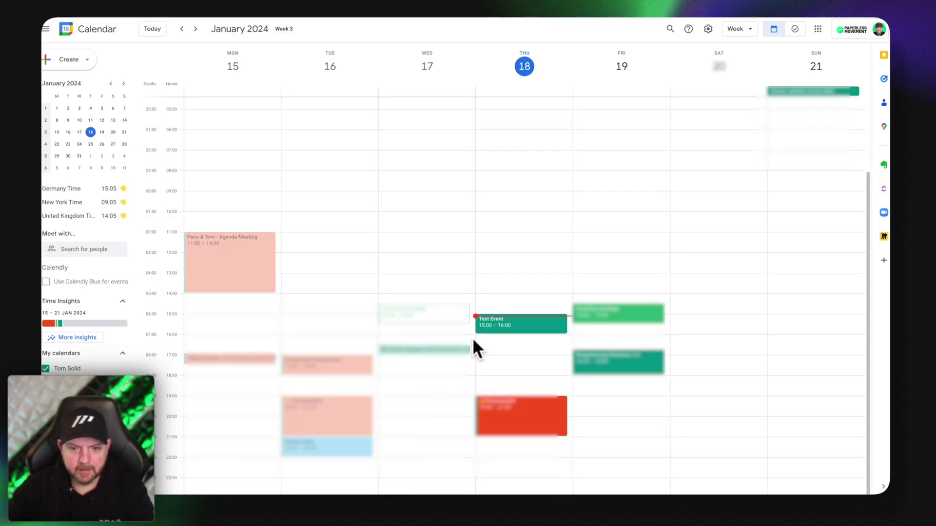
pyautogui.click(488, 326)
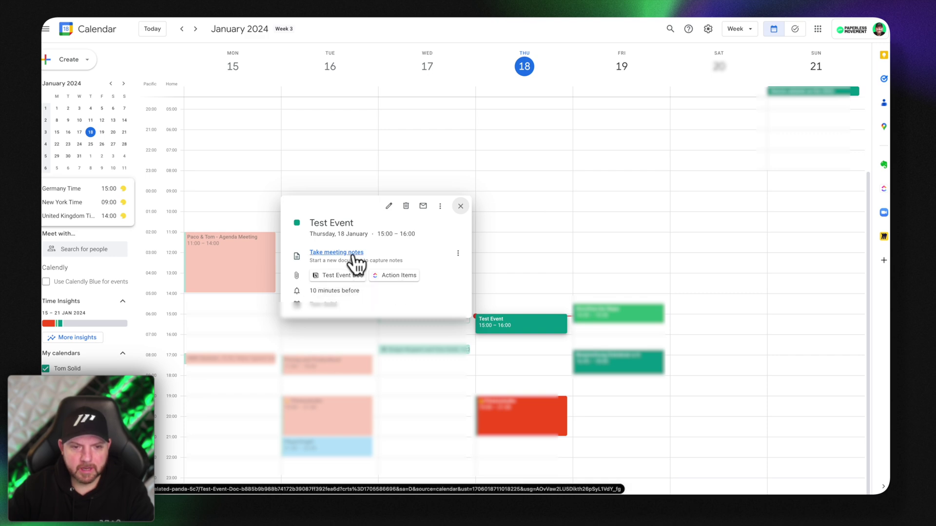
# Step: Create meeting notes for Test Event, save, and open the resulting 'Notes – Test Event' doc
pyautogui.click(389, 207)
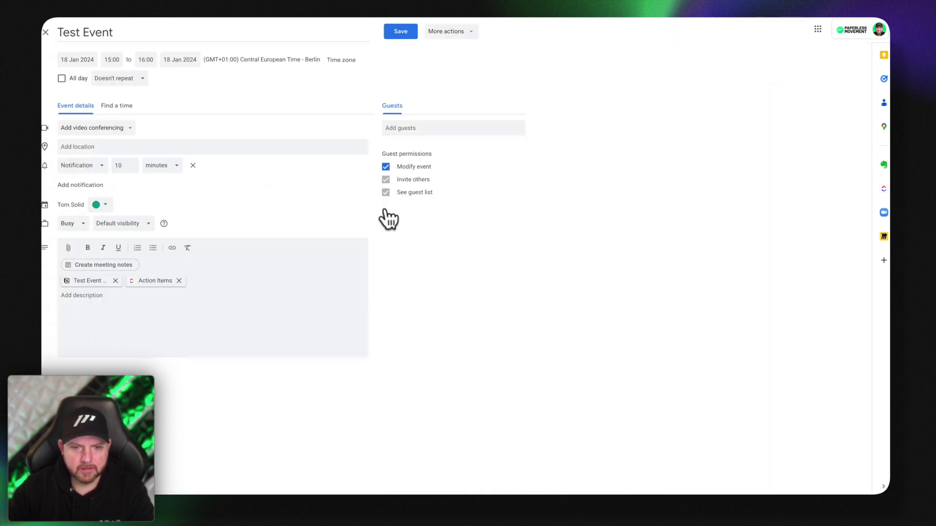
pyautogui.click(113, 264)
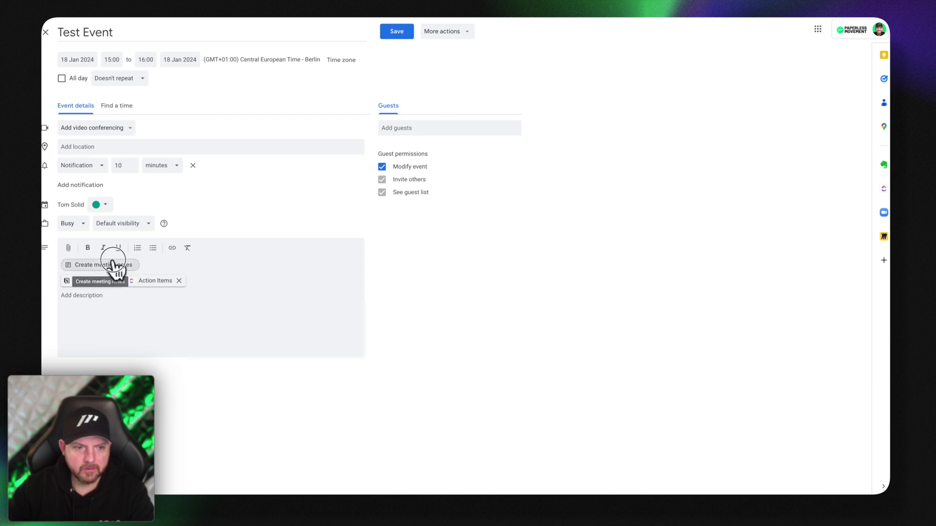
pyautogui.click(399, 33)
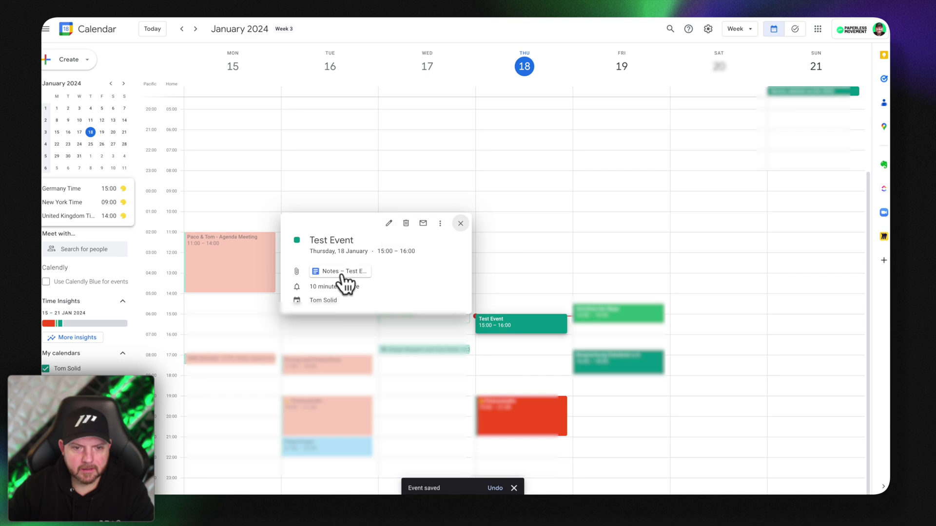
pyautogui.click(389, 223)
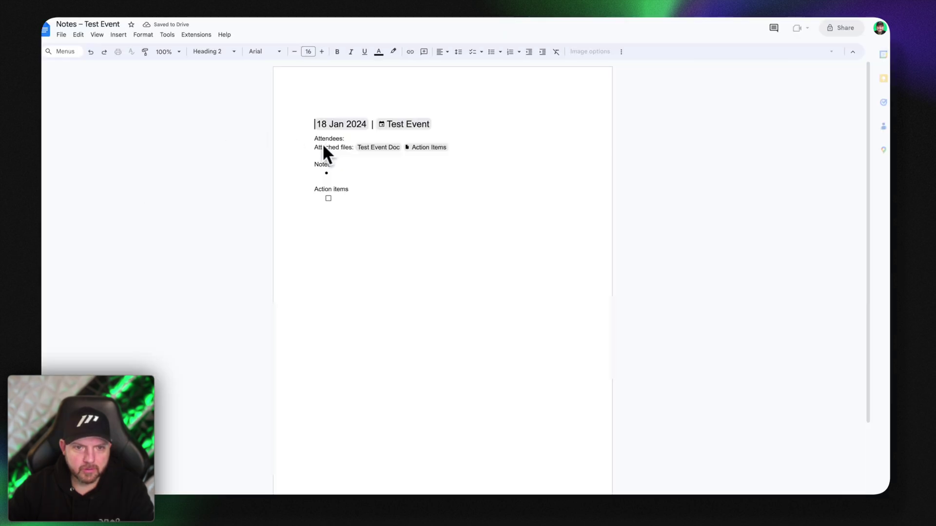
# Step: Verify the Action Items attachment in the notes doc, then return to the Test Event editor
pyautogui.click(463, 148)
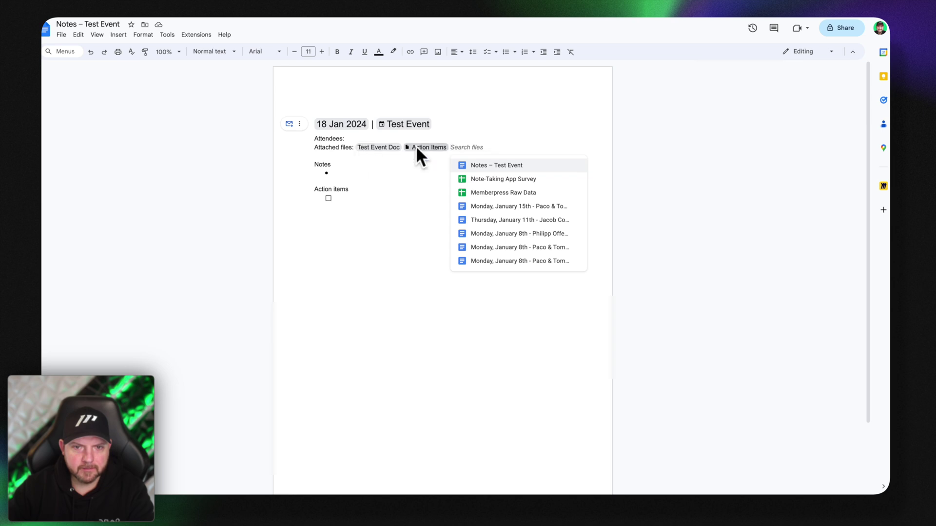
pyautogui.click(410, 166)
pyautogui.click(424, 230)
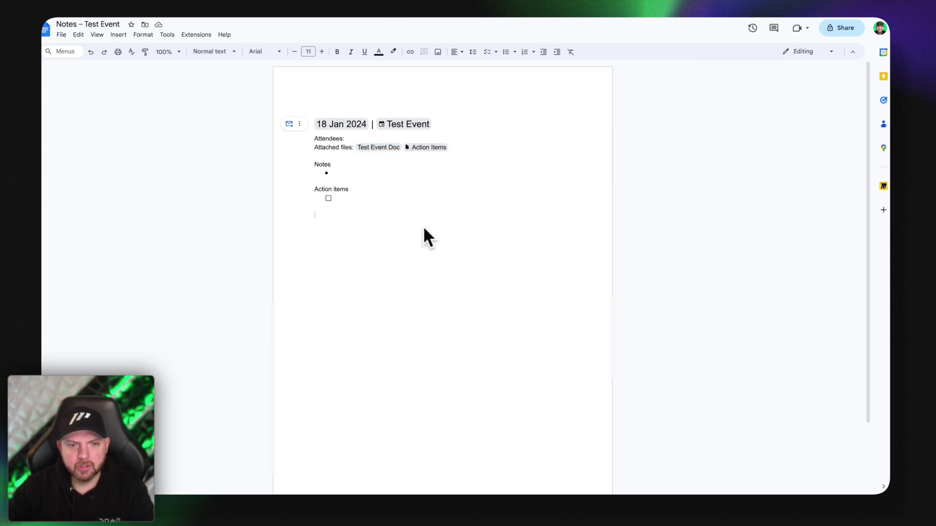
pyautogui.hotkey('alt', 'Tab')
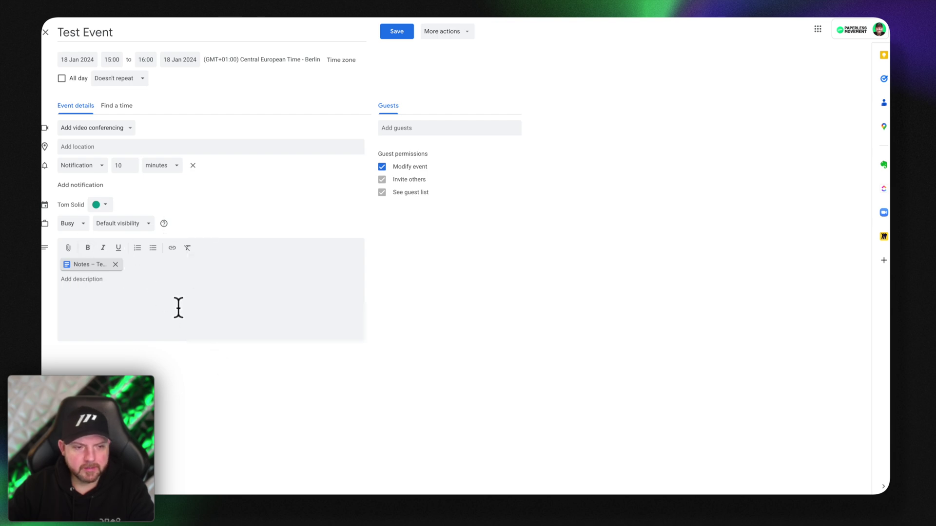
# Step: Attach a new ClickUp doc 'Action Items 2' to Test Event and save the event
pyautogui.click(68, 247)
pyautogui.click(85, 302)
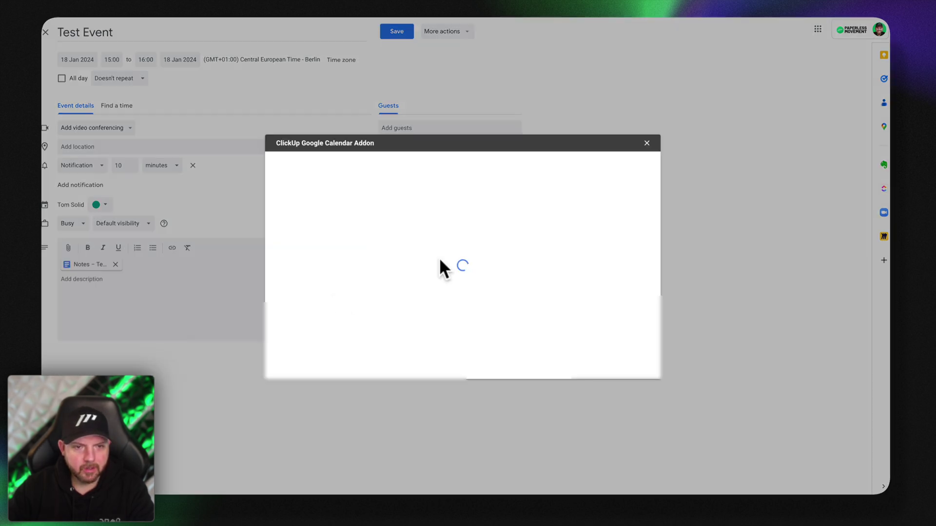
pyautogui.click(291, 277)
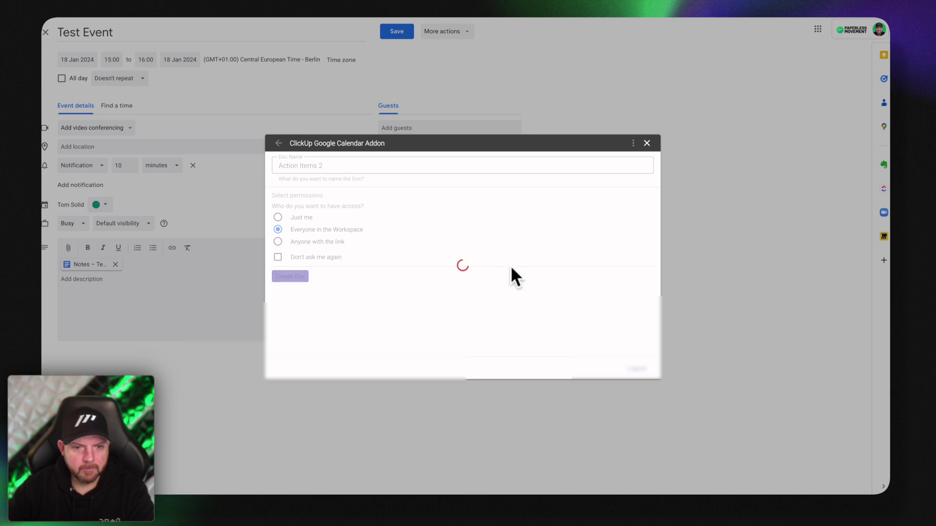
pyautogui.click(128, 285)
pyautogui.click(396, 32)
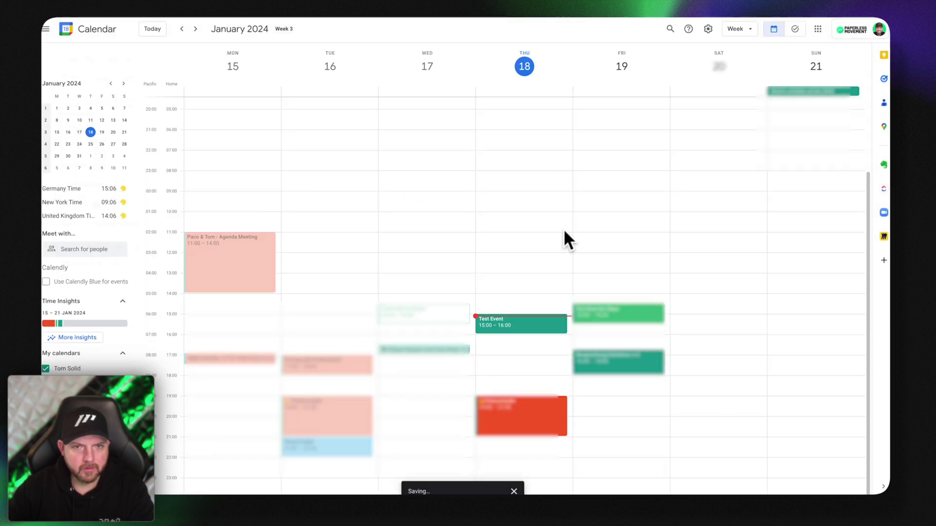